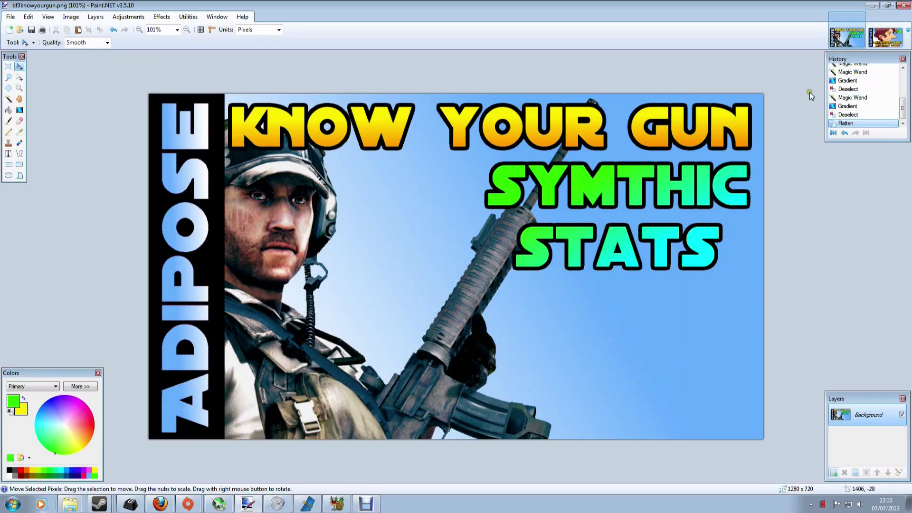
# Compare the Layton Brothers and Know Your Gun images, ending on Know Your Gun.
pyautogui.click(884, 44)
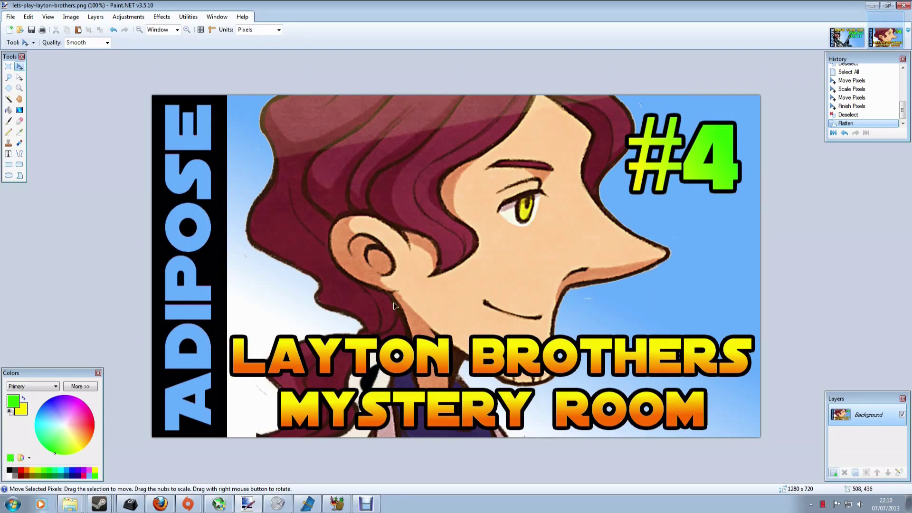
pyautogui.click(856, 42)
pyautogui.click(886, 36)
pyautogui.click(848, 37)
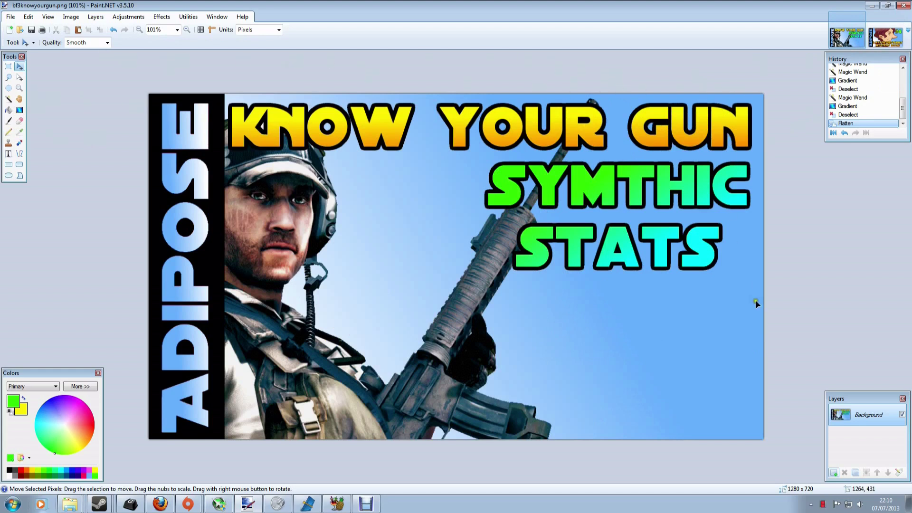
# Undo the flatten on Know Your Gun and add a new layer raised four places up the stack.
pyautogui.hotkey('ctrl', 'z')
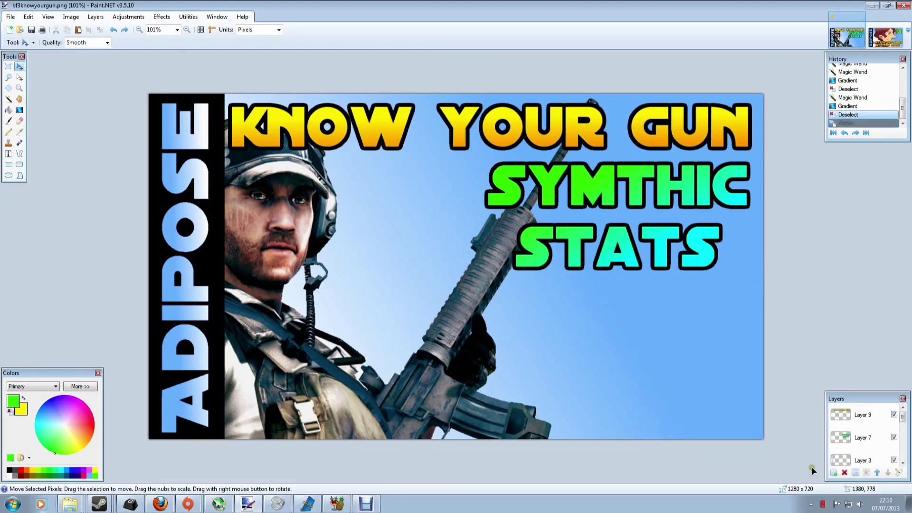
pyautogui.moveTo(905, 429); pyautogui.dragTo(904, 415)
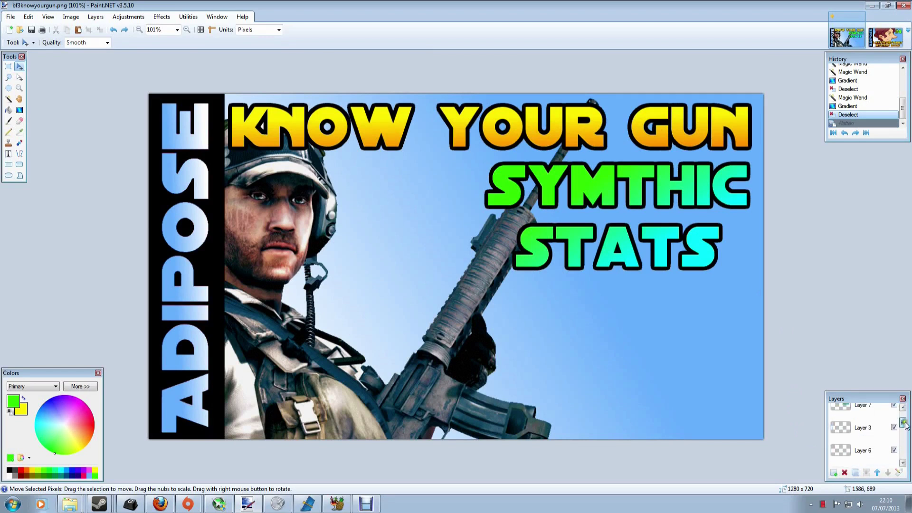
pyautogui.click(834, 473)
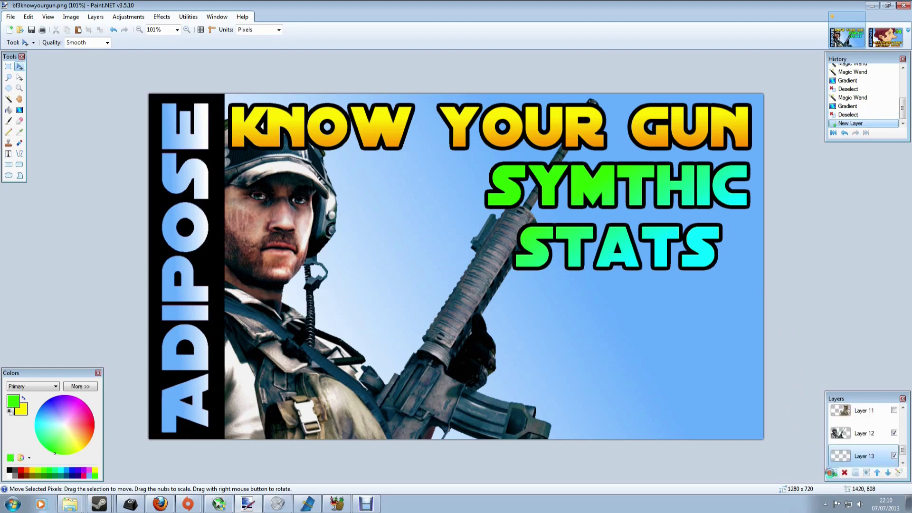
pyautogui.click(878, 473)
pyautogui.click(877, 473)
pyautogui.click(877, 473)
pyautogui.click(877, 473)
pyautogui.click(877, 472)
pyautogui.click(877, 473)
pyautogui.click(877, 473)
pyautogui.click(877, 473)
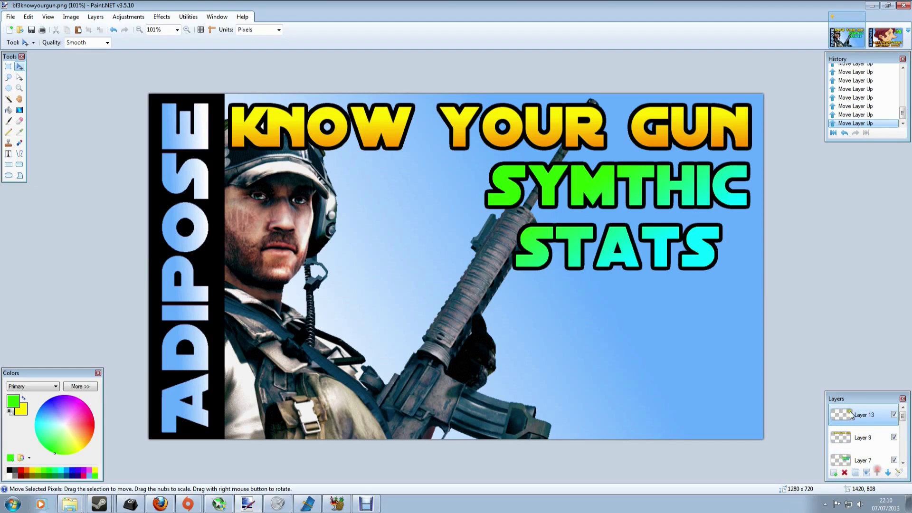
pyautogui.click(8, 153)
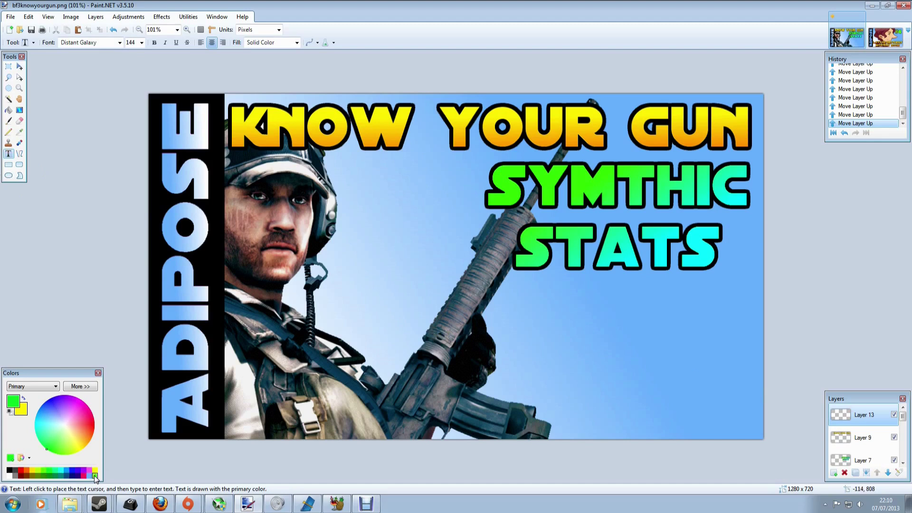
# Type the caption 'MY TEXT' below the gun, fixing a typo, and commit it.
pyautogui.click(478, 334)
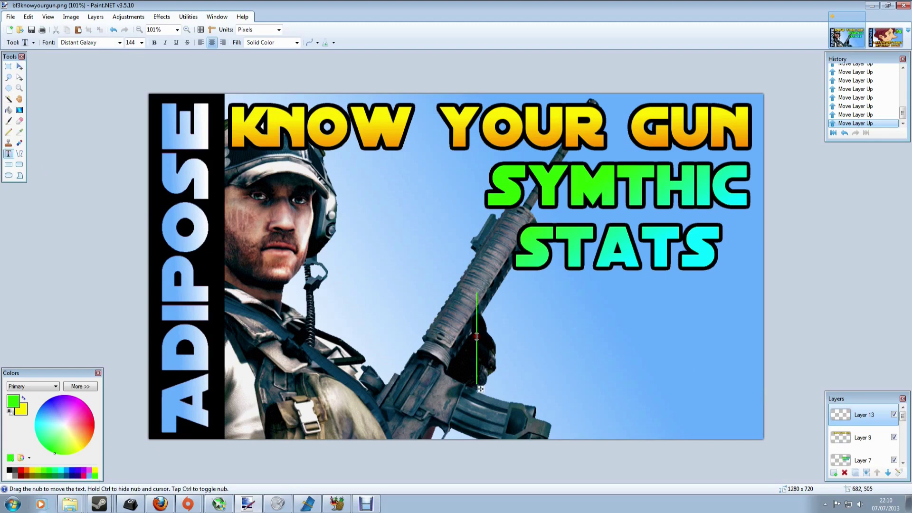
pyautogui.write('MY TES')
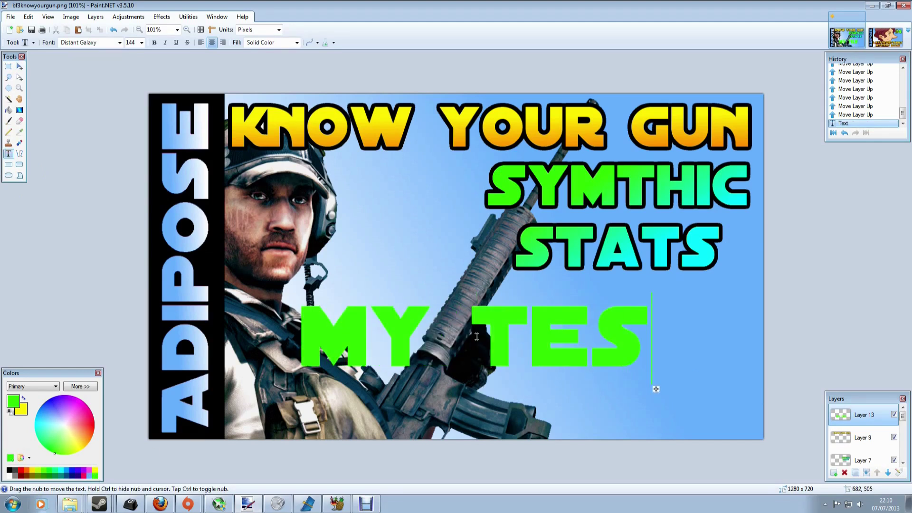
pyautogui.press('BackSpace')
pyautogui.write('XT')
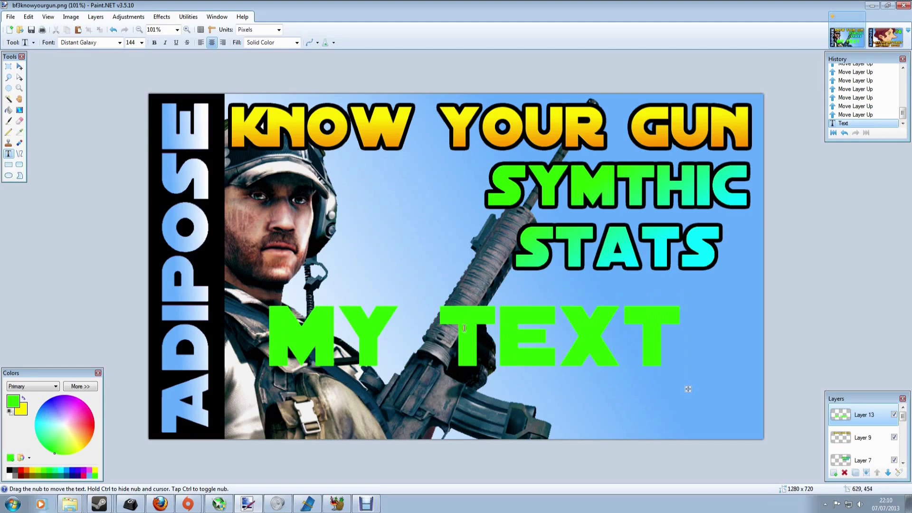
pyautogui.click(210, 201)
# Try selecting the MY TEXT letters one by one with the Magic Wand, then clear the selection.
pyautogui.click(9, 99)
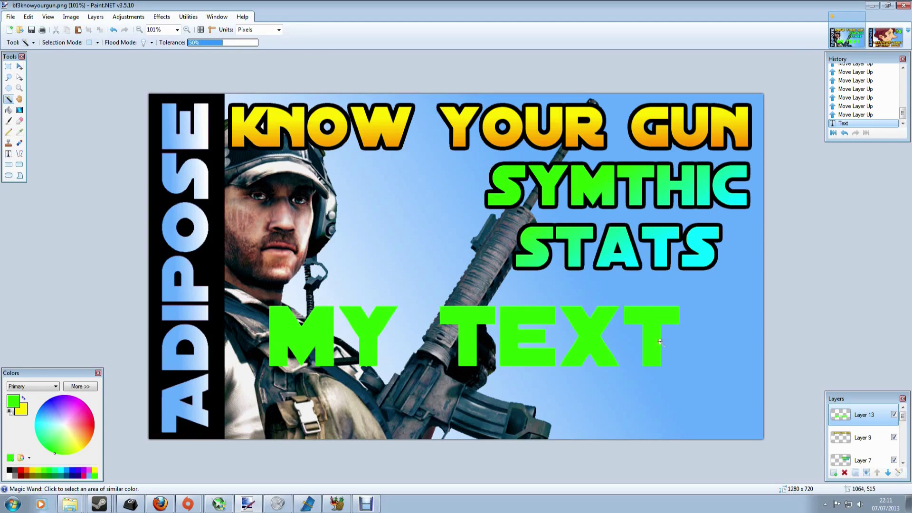
pyautogui.click(655, 318)
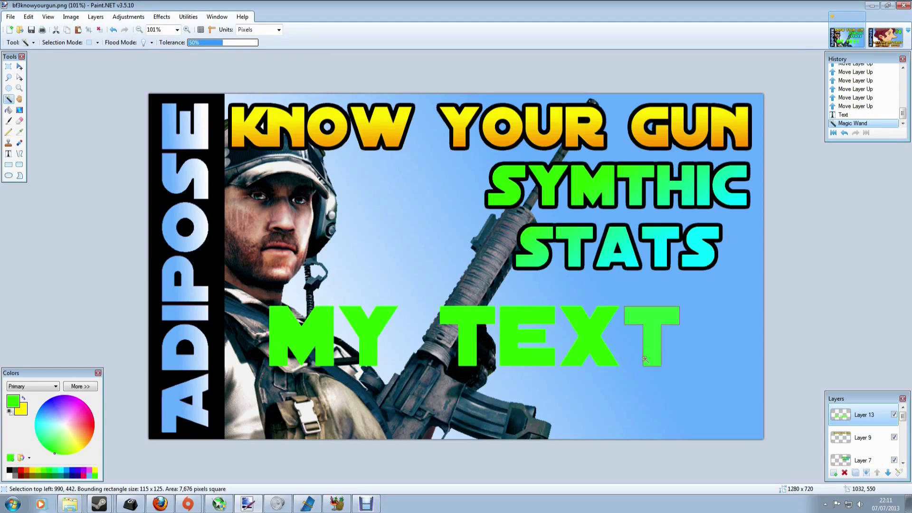
pyautogui.click(595, 338)
pyautogui.click(528, 330)
pyautogui.click(457, 318)
pyautogui.click(371, 321)
pyautogui.click(279, 322)
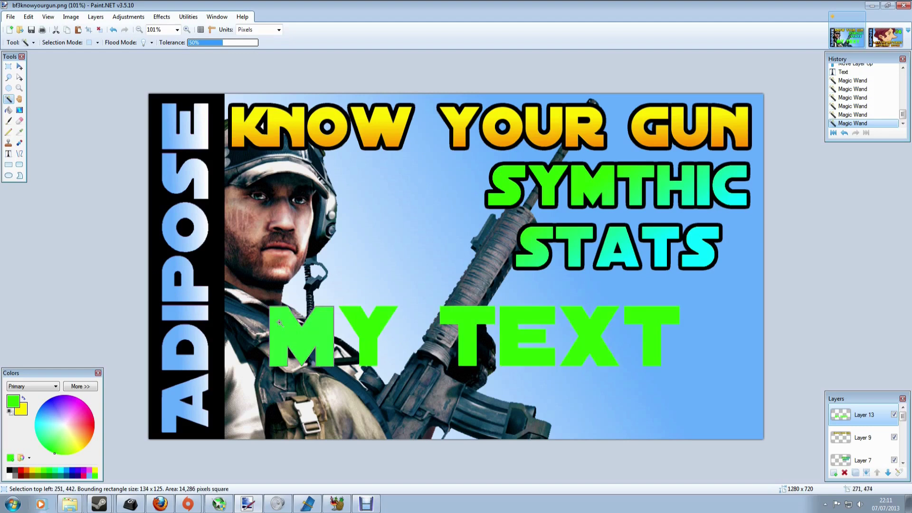
pyautogui.keyDown('ctrl'); pyautogui.click(373, 324); pyautogui.keyUp('ctrl')
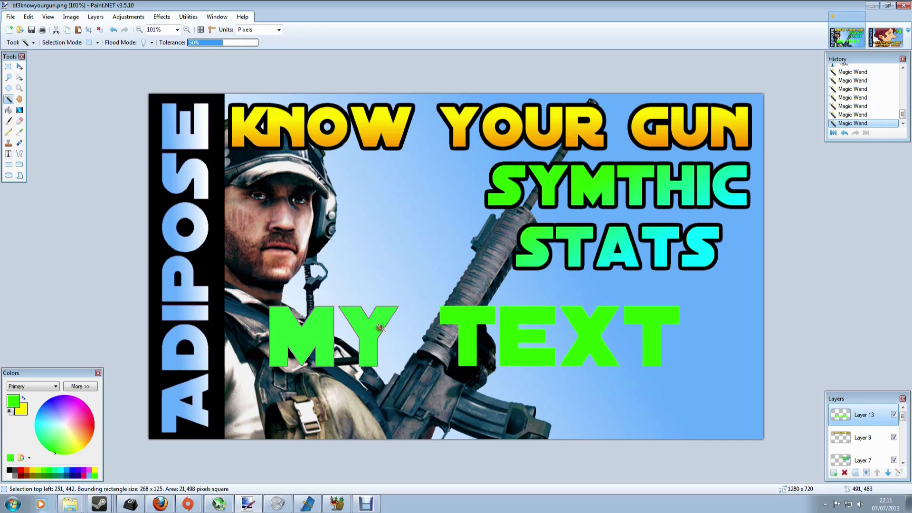
pyautogui.keyDown('ctrl'); pyautogui.click(463, 319); pyautogui.keyUp('ctrl')
pyautogui.keyDown('ctrl'); pyautogui.click(517, 315); pyautogui.keyUp('ctrl')
pyautogui.keyDown('ctrl'); pyautogui.click(588, 323); pyautogui.keyUp('ctrl')
pyautogui.hotkey('ctrl', 'd')
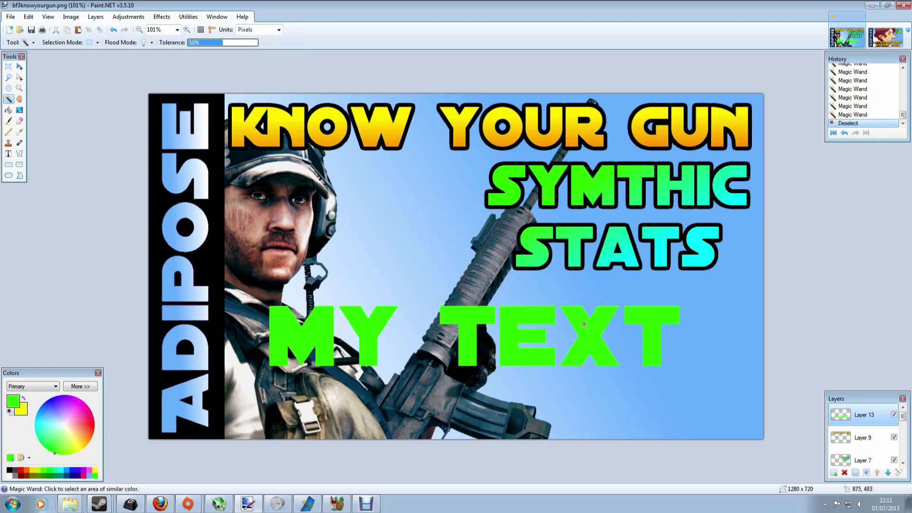
# Set the Magic Wand flood mode to Global and select all MY TEXT letters in one click.
pyautogui.click(144, 43)
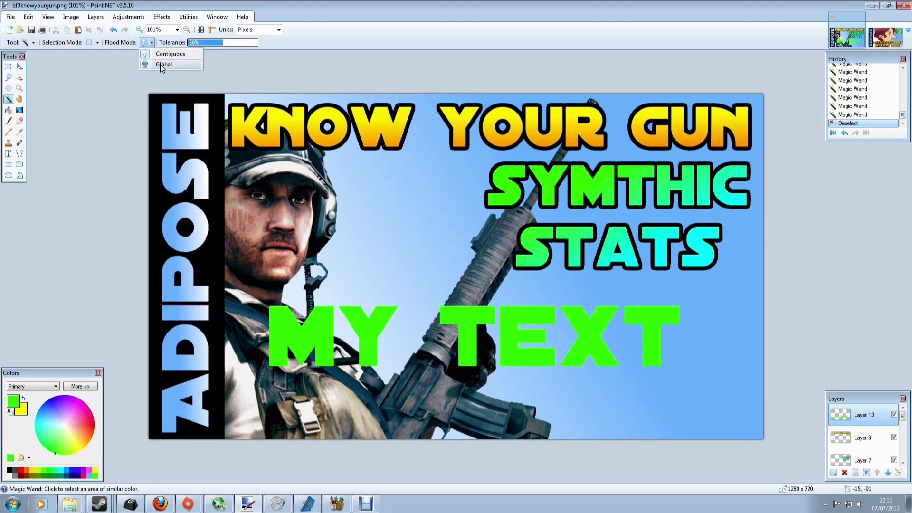
pyautogui.click(162, 65)
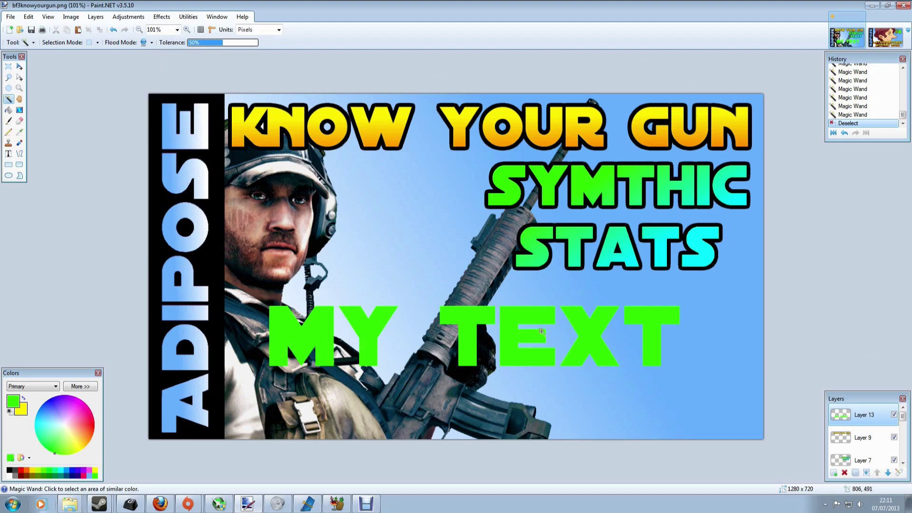
pyautogui.click(519, 316)
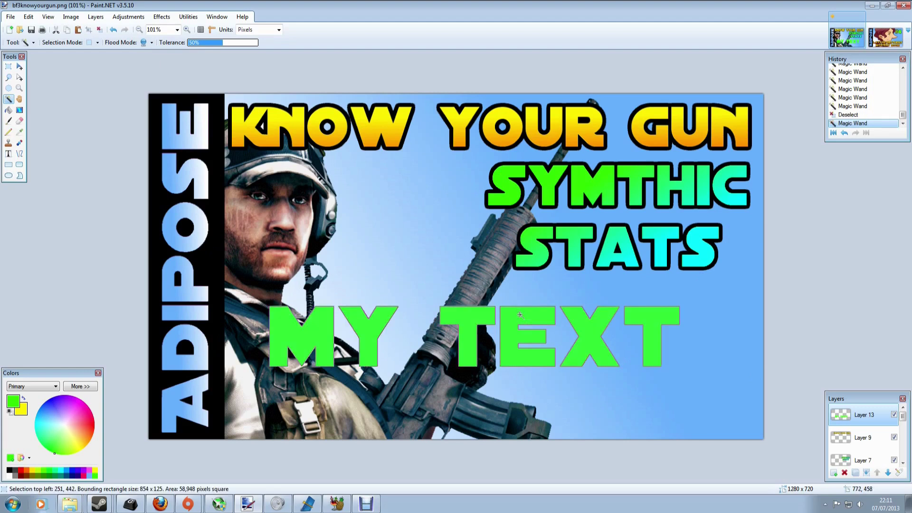
# Fill the selected letters with a vertical purple-to-white gradient, replacing a discarded blue attempt, then deselect.
pyautogui.click(19, 110)
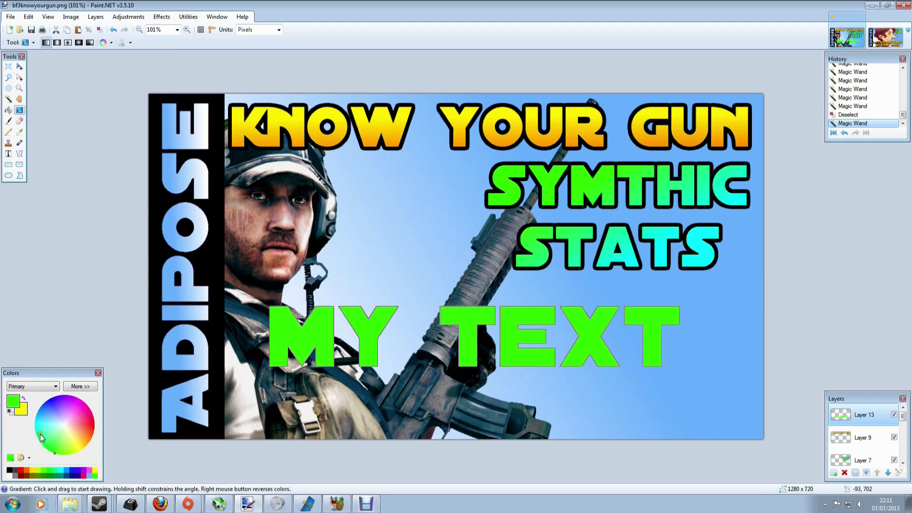
pyautogui.click(76, 472)
pyautogui.rightClick(11, 475)
pyautogui.moveTo(465, 310); pyautogui.dragTo(467, 362)
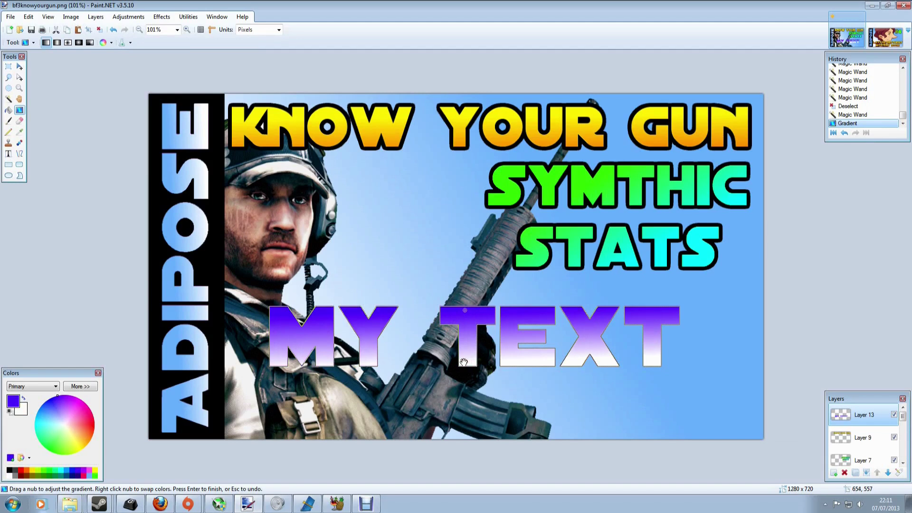
pyautogui.hotkey('ctrl', 'z')
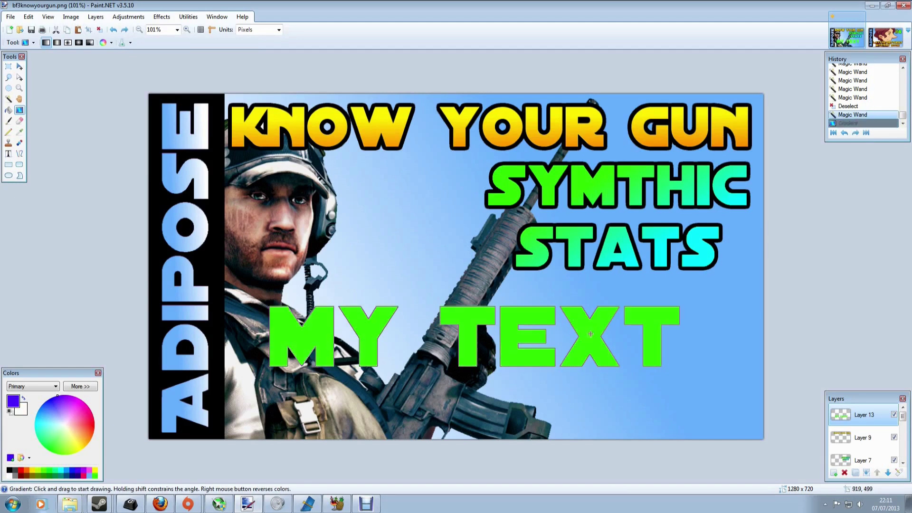
pyautogui.moveTo(478, 321)
pyautogui.mouseDown()
pyautogui.moveTo(460, 369)
pyautogui.moveTo(475, 374)
pyautogui.mouseUp()
pyautogui.hotkey('ctrl', 'd')
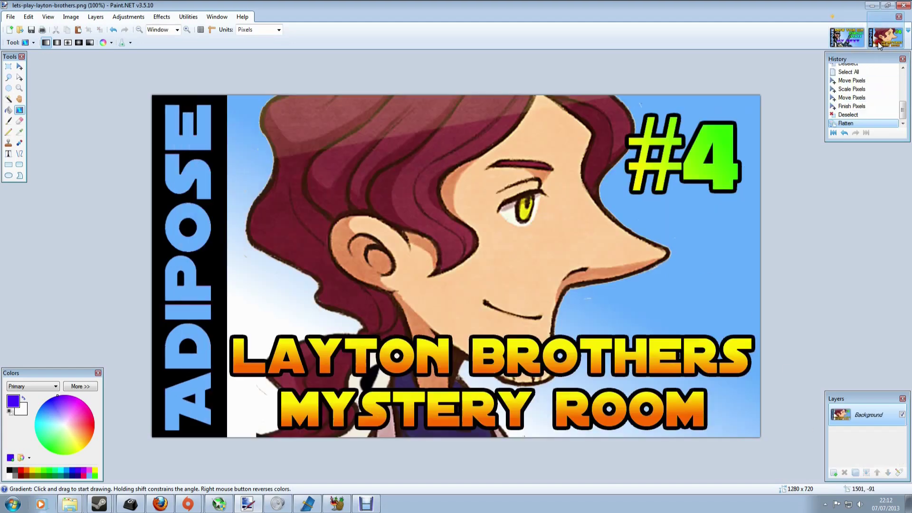
# Switch to the Layton Brothers image and undo its flatten to restore separate layers.
pyautogui.click(887, 36)
pyautogui.hotkey('ctrl', 'z')
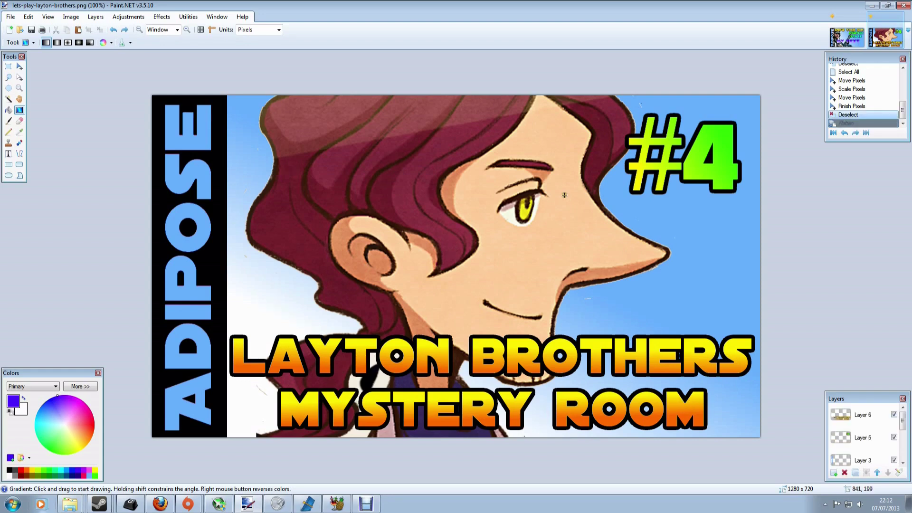
# Add a new empty layer and raise it to the top of the stack.
pyautogui.click(834, 473)
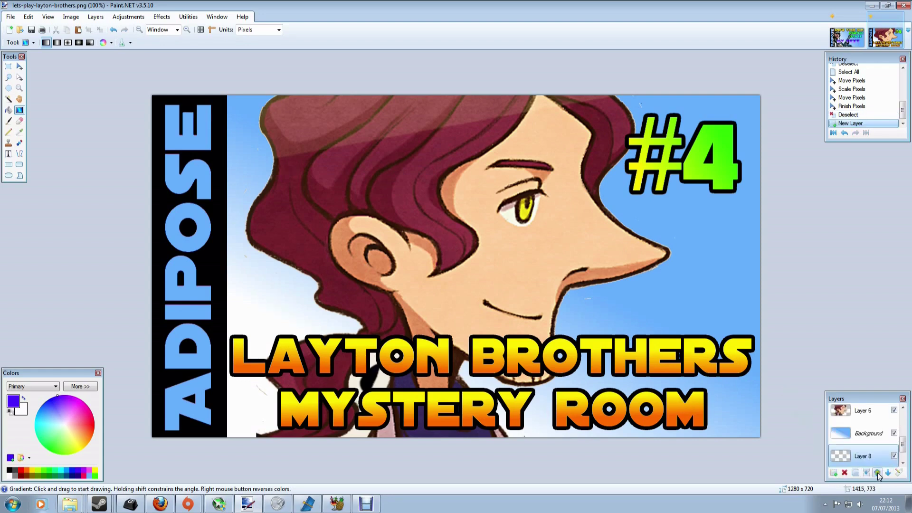
pyautogui.click(877, 473)
pyautogui.click(878, 473)
pyautogui.click(878, 473)
pyautogui.click(878, 472)
pyautogui.click(878, 472)
pyautogui.click(877, 473)
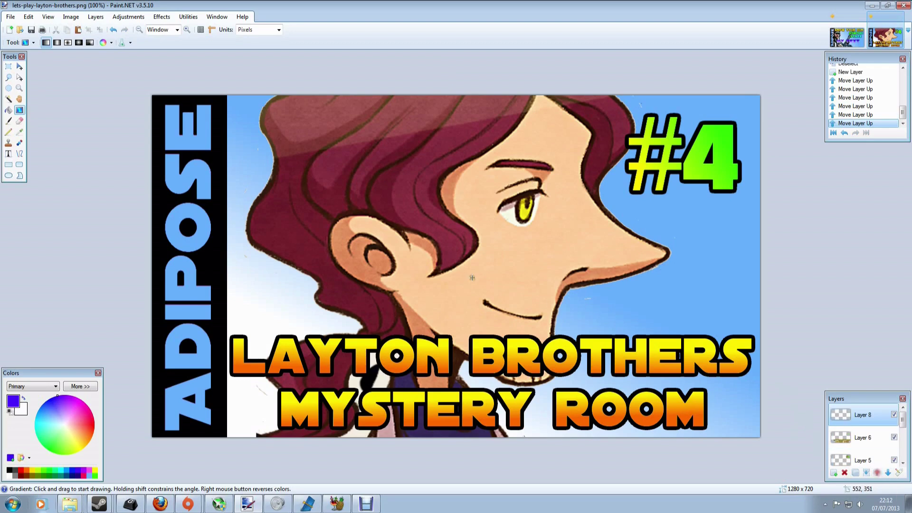
# Set the Text tool to size 96 with crimson as the drawing colour.
pyautogui.click(9, 153)
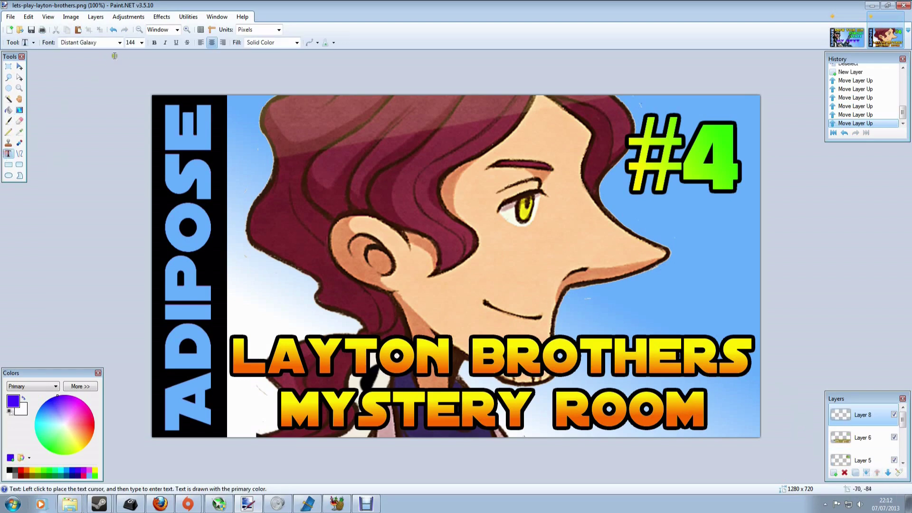
pyautogui.click(141, 43)
pyautogui.click(129, 164)
pyautogui.click(84, 470)
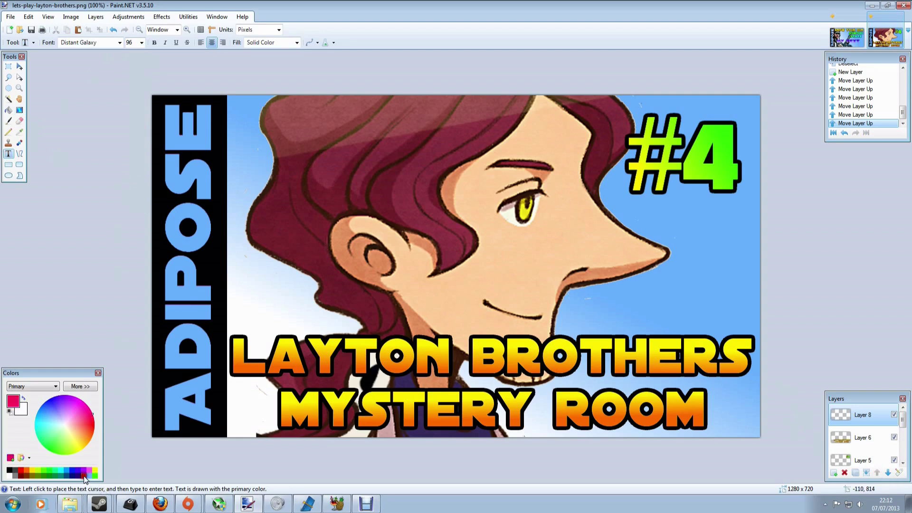
# Type 'DOUBLE' and 'LINE' on two lines over the character's face.
pyautogui.click(465, 193)
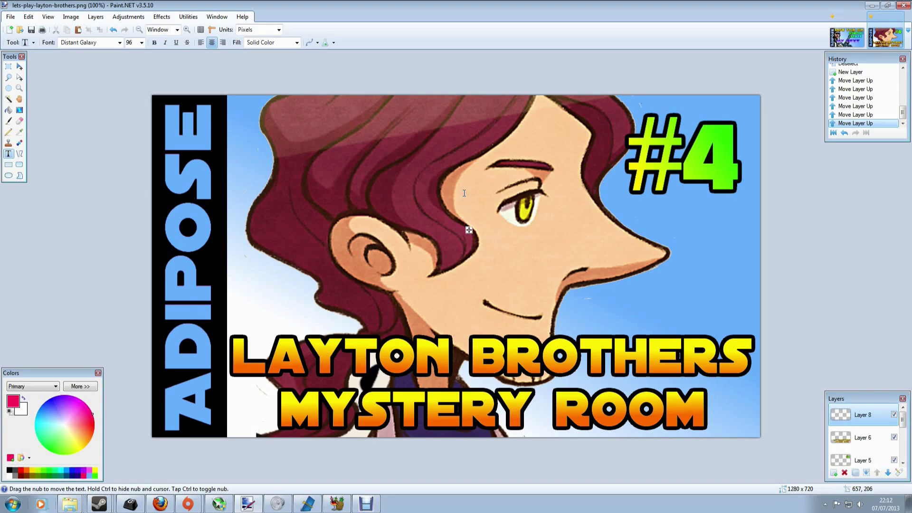
pyautogui.write('DOUBLW')
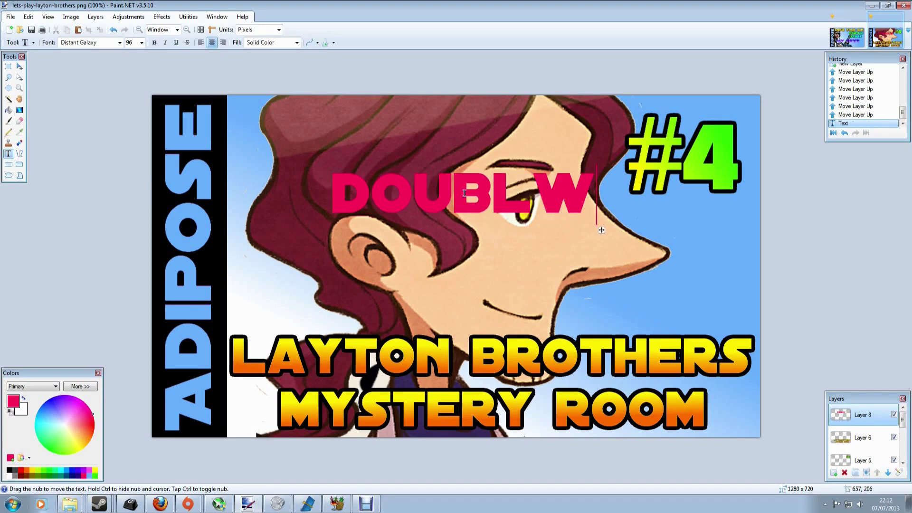
pyautogui.press('BackSpace')
pyautogui.write('E')
pyautogui.press('Return')
pyautogui.write('LINE')
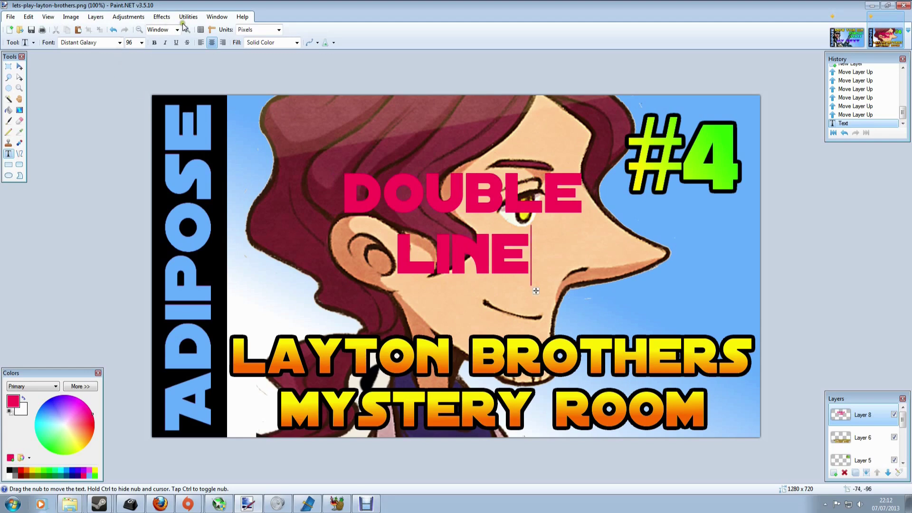
pyautogui.click(166, 18)
# Reapply the Outline effect from the Effects menu to give DOUBLE LINE a thick dark outline.
pyautogui.click(167, 22)
pyautogui.click(166, 18)
pyautogui.click(169, 25)
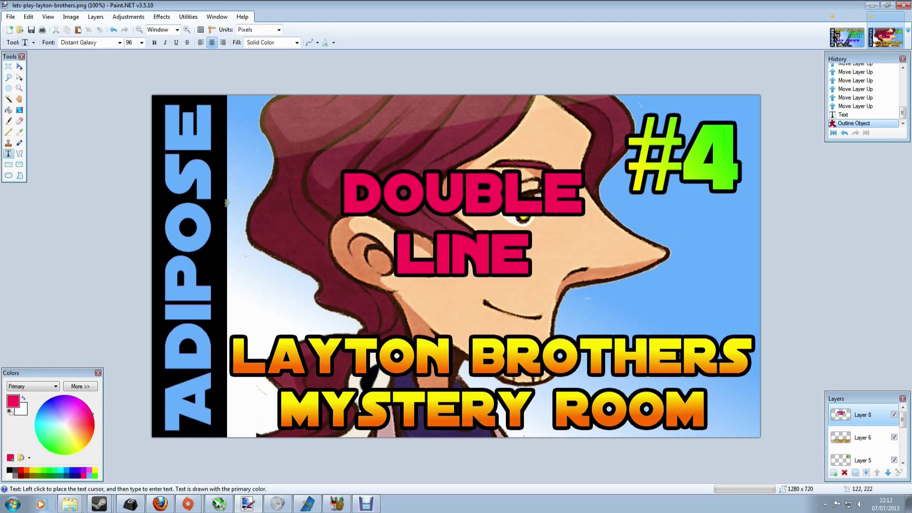
pyautogui.click(10, 98)
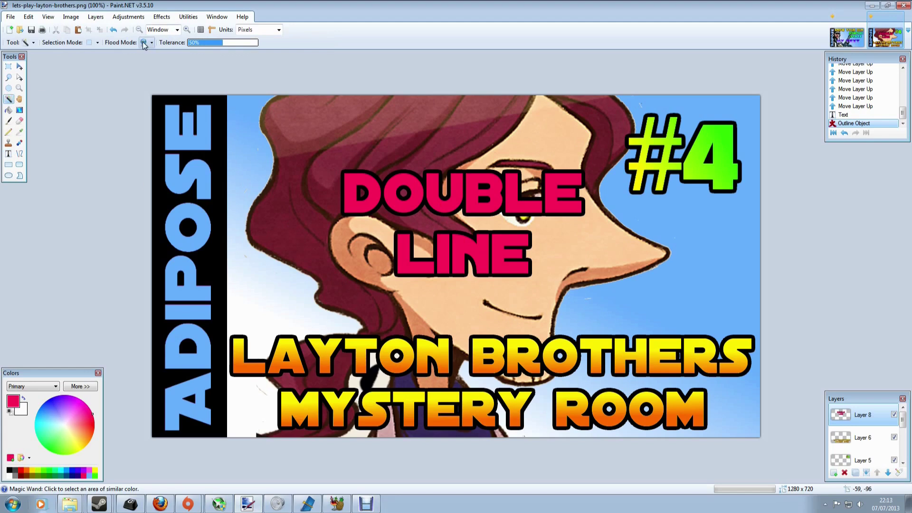
pyautogui.click(435, 184)
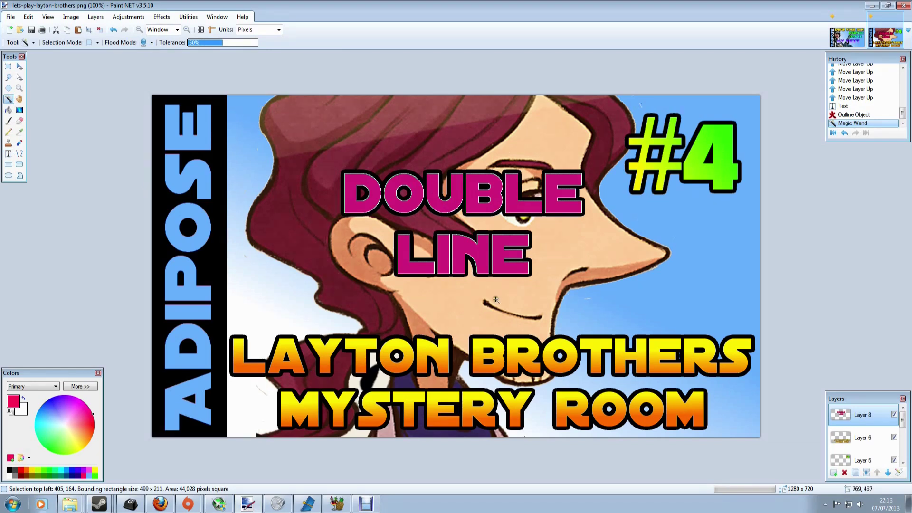
pyautogui.click(20, 110)
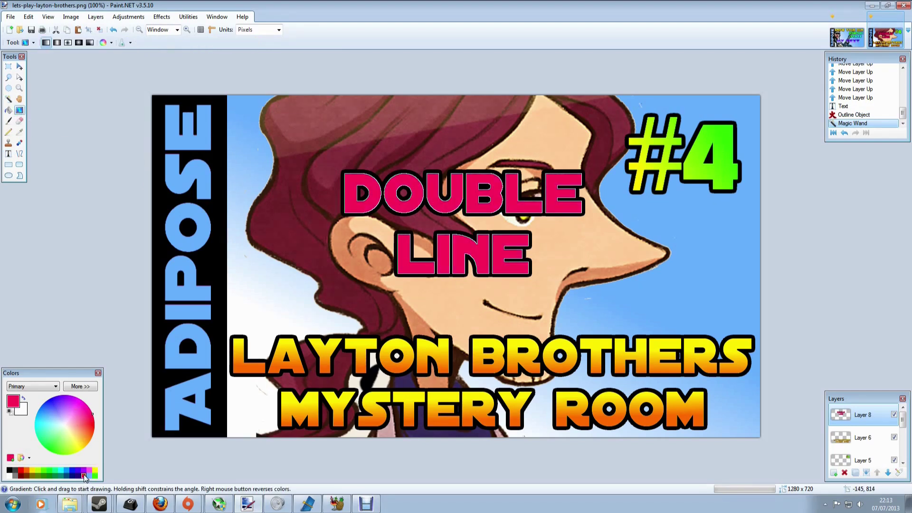
pyautogui.moveTo(441, 185); pyautogui.dragTo(506, 215)
pyautogui.moveTo(472, 237); pyautogui.dragTo(484, 233)
pyautogui.hotkey('ctrl', 'z')
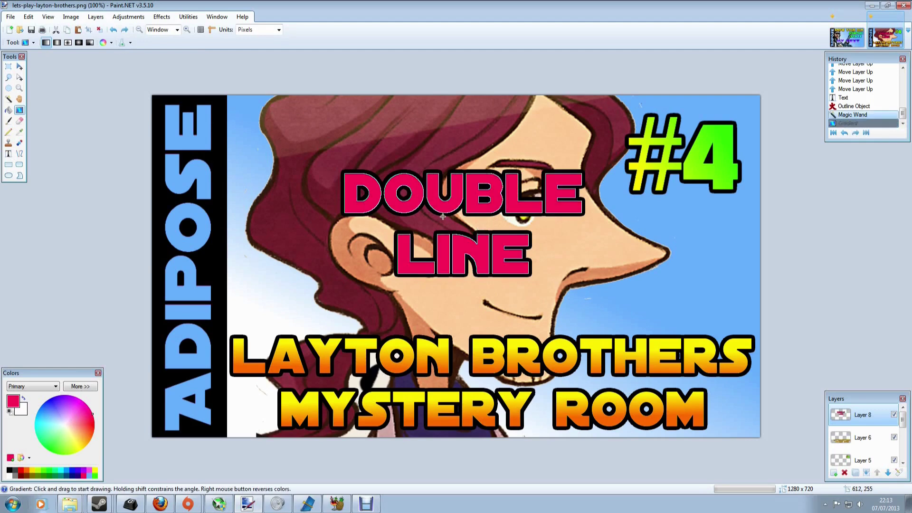
# Use Rectangle Select to trim the letter selection down to the word DOUBLE.
pyautogui.click(9, 67)
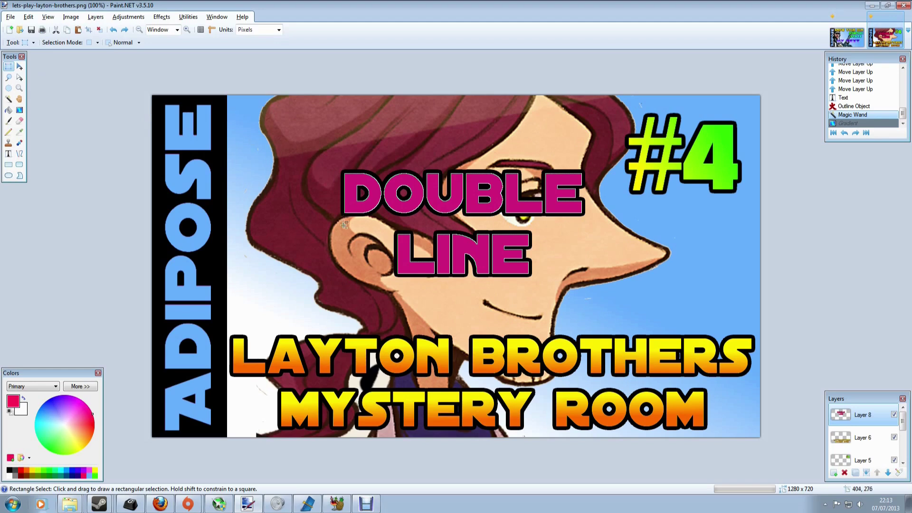
pyautogui.moveTo(350, 229); pyautogui.dragTo(593, 287)
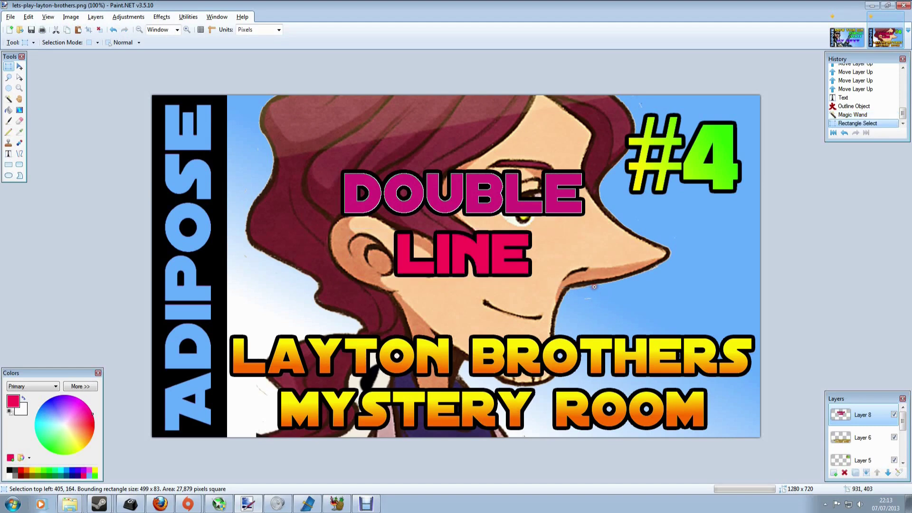
pyautogui.click(433, 176)
pyautogui.moveTo(434, 176); pyautogui.dragTo(436, 202)
pyautogui.hotkey('ctrl', 'z')
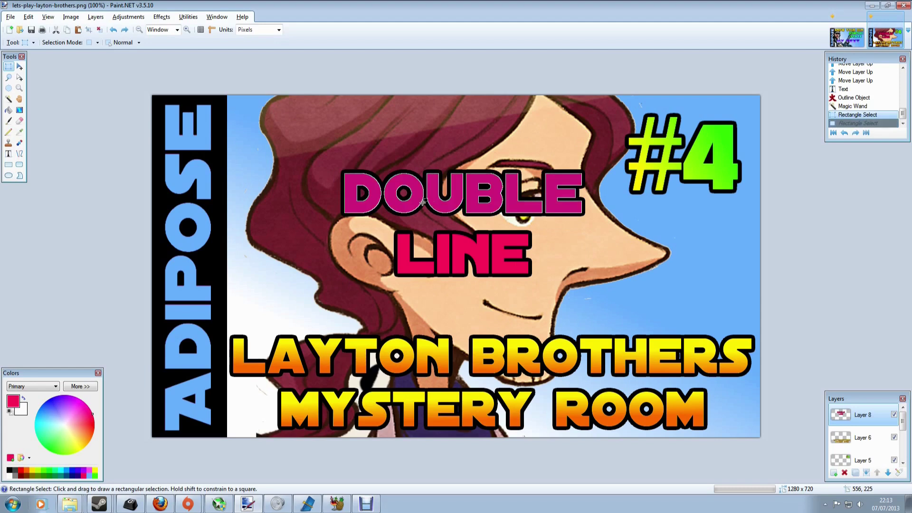
# Drag a downward pink-to-white gradient over DOUBLE and commit it.
pyautogui.click(19, 110)
pyautogui.moveTo(431, 176); pyautogui.dragTo(432, 205)
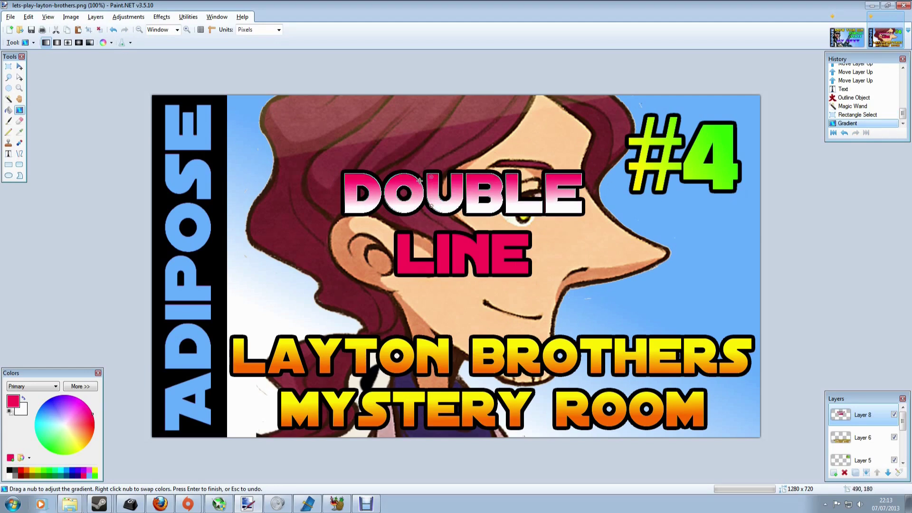
pyautogui.press('Return')
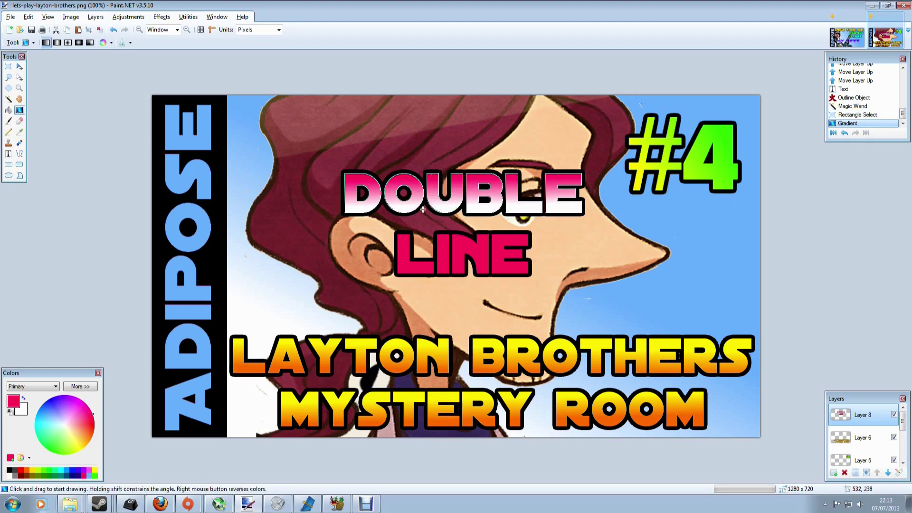
# Magic Wand the pink letters, trim the selection to LINE, and apply a pink-to-white gradient.
pyautogui.click(8, 99)
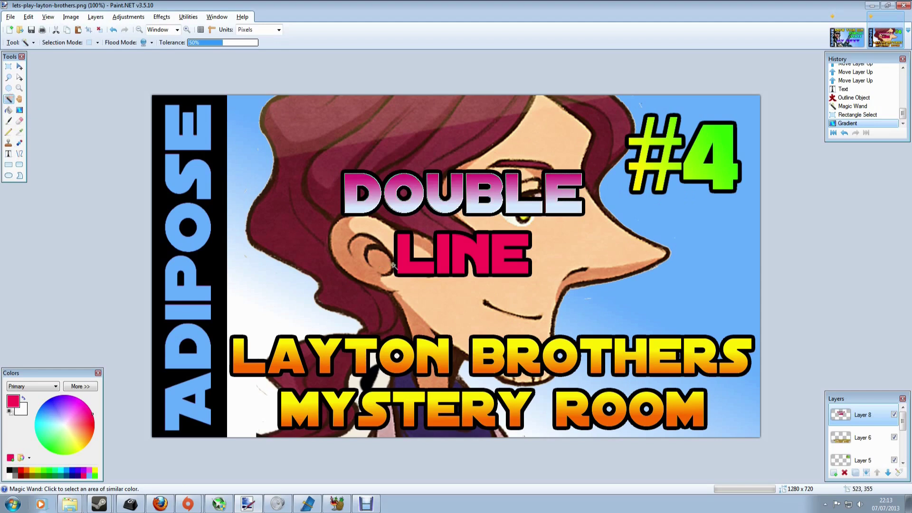
pyautogui.click(405, 264)
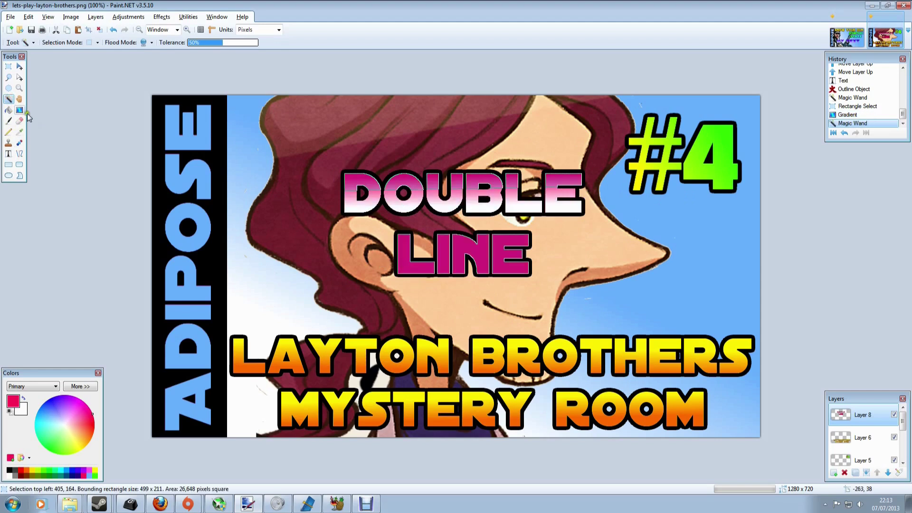
pyautogui.click(8, 67)
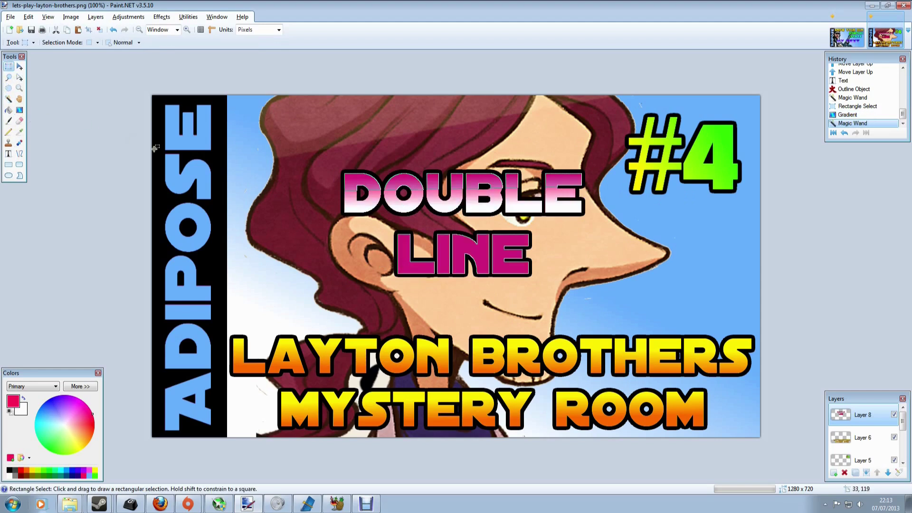
pyautogui.moveTo(314, 162); pyautogui.dragTo(621, 218)
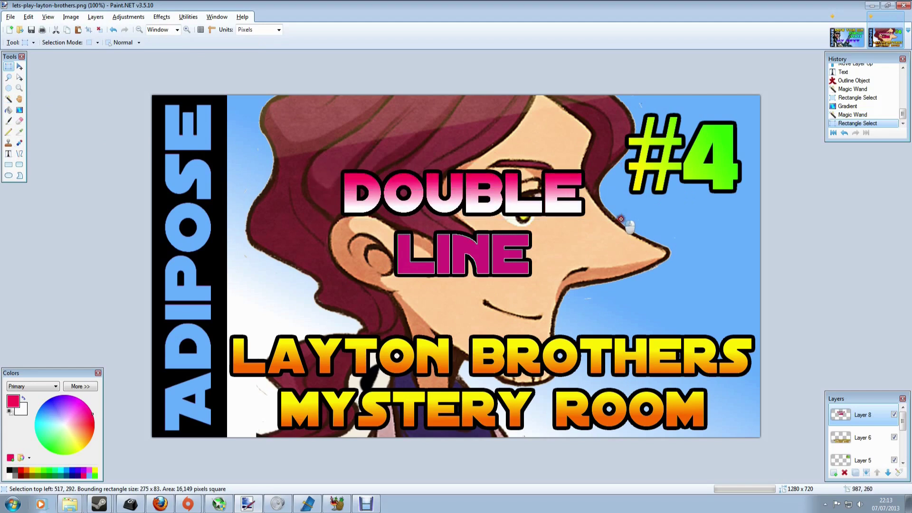
pyautogui.click(20, 110)
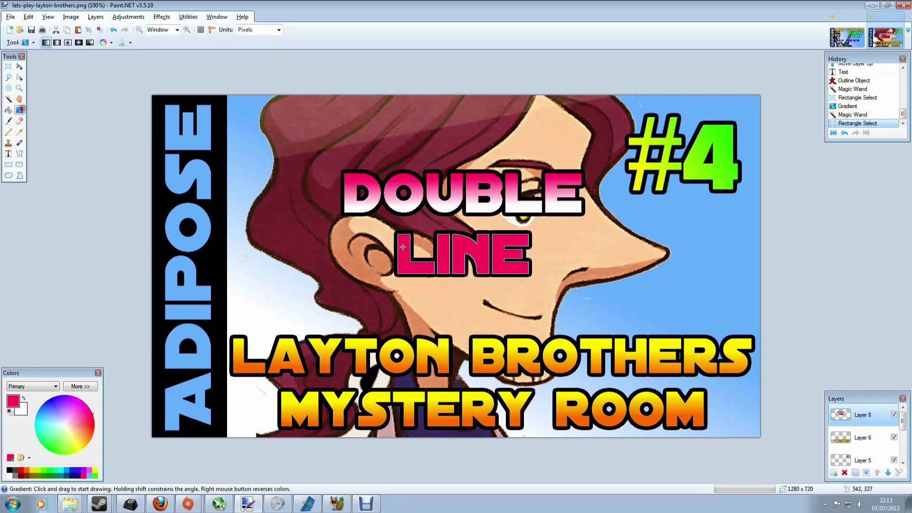
pyautogui.moveTo(445, 243); pyautogui.dragTo(444, 278)
pyautogui.press('Return')
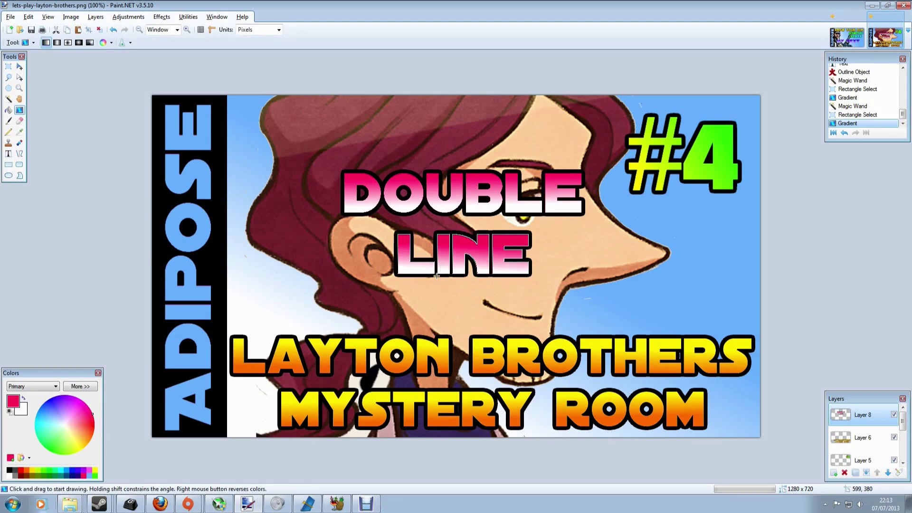